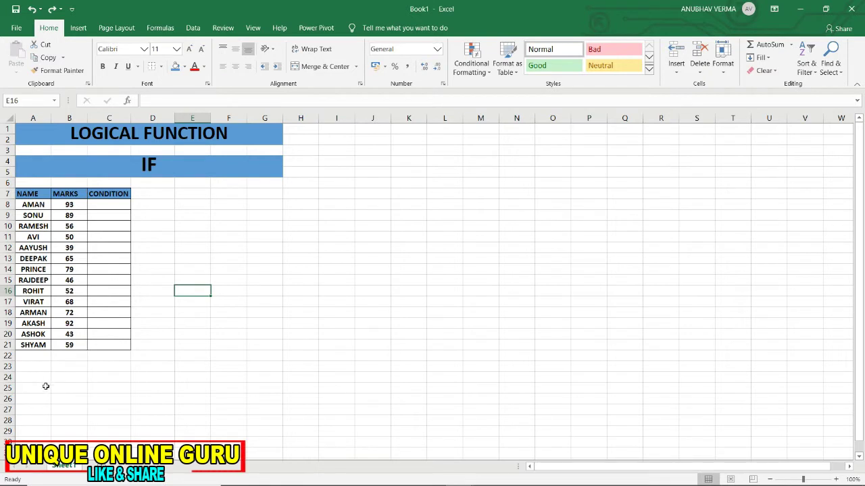
Select the names, marks and empty CONDITION cells C8:C21, then settle on cell F8.
left_click_drag(35, 205, 33, 345)
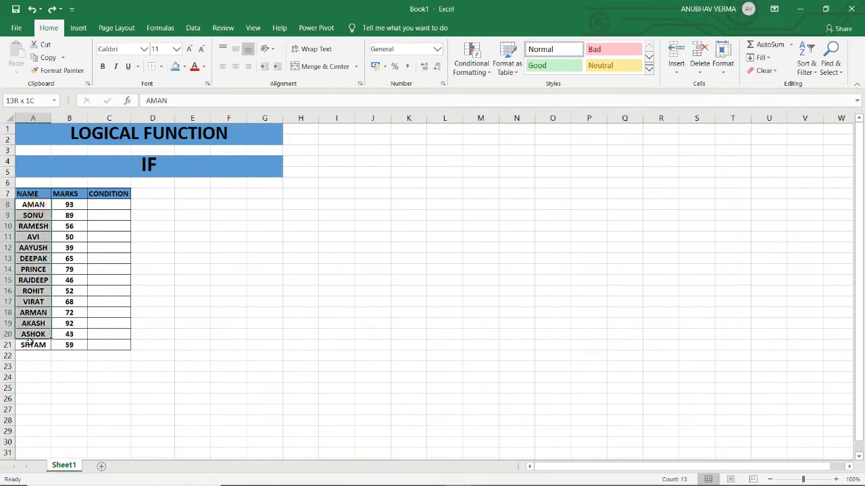
left_click_drag(68, 206, 69, 345)
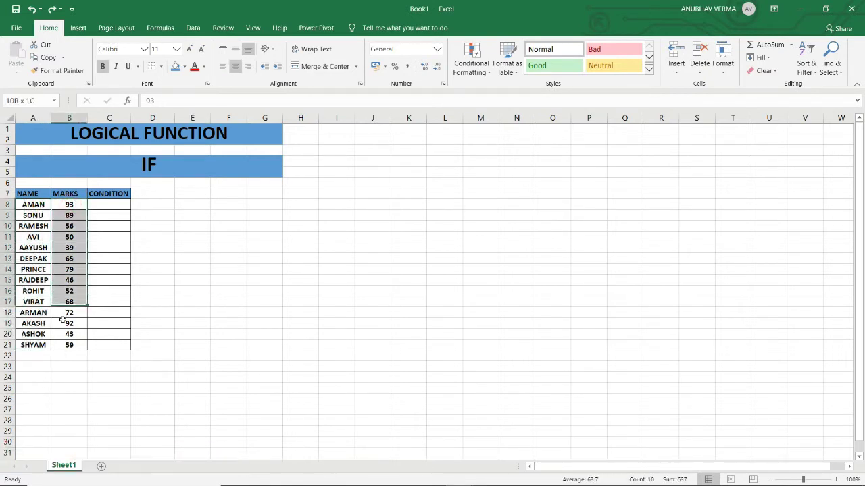
left_click_drag(113, 205, 91, 344)
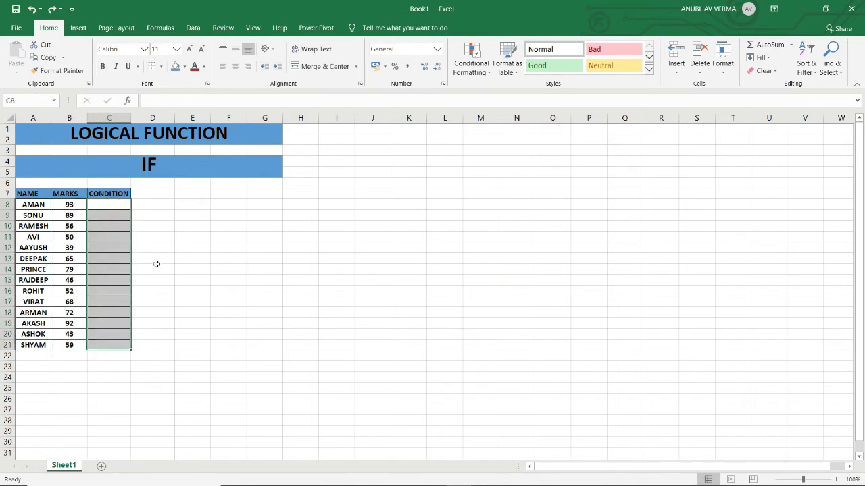
left_click(164, 229)
left_click(216, 203)
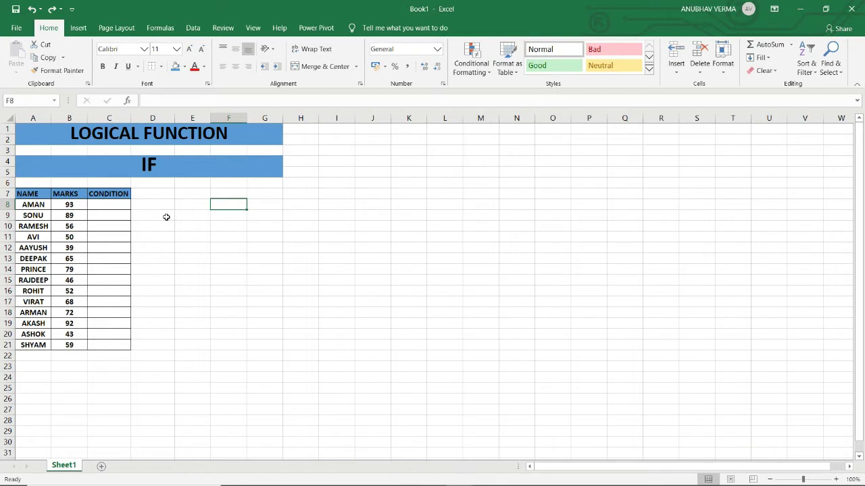
left_click(119, 207)
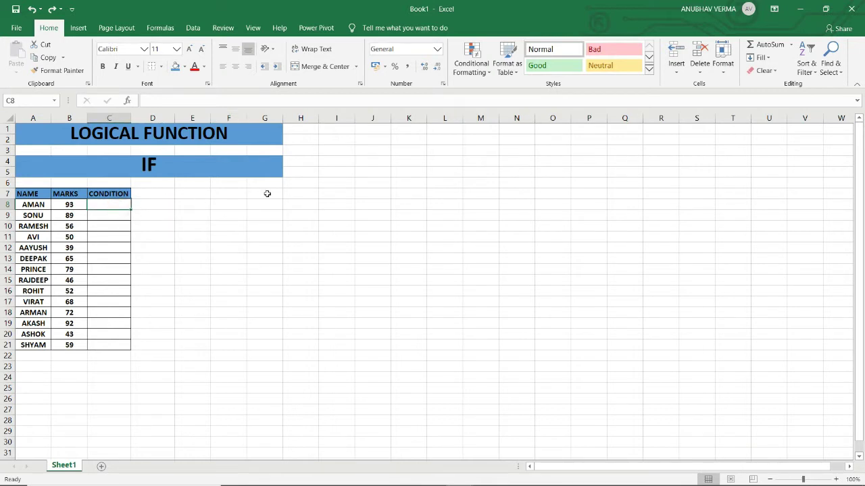
left_click(232, 208)
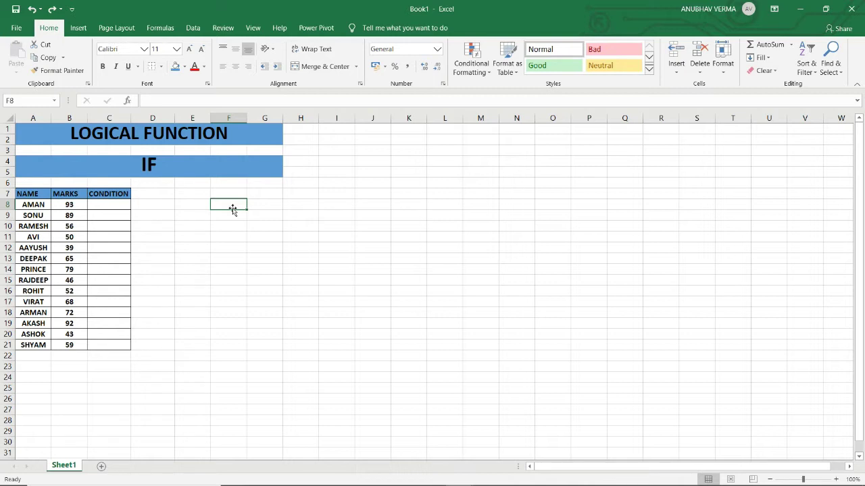
Enter the rule notes '>50 PASS' in F8 and '<50 FAIL' in F9, and make them bold.
type(">")
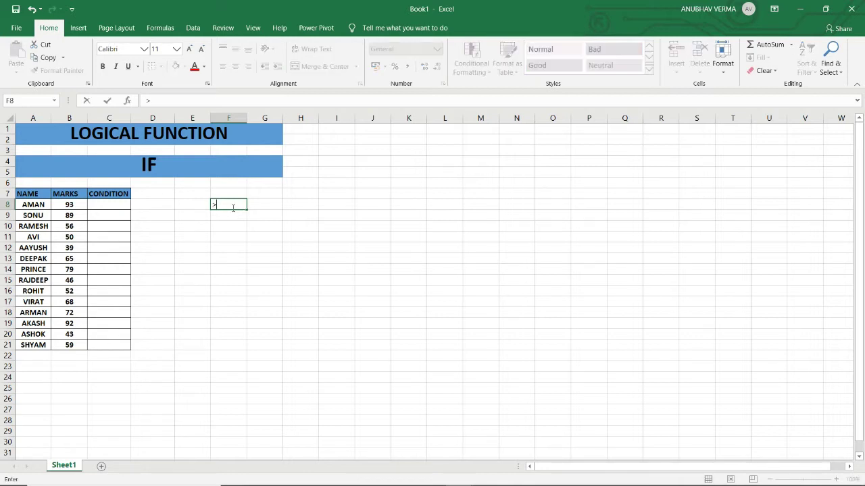
type("50 PASS")
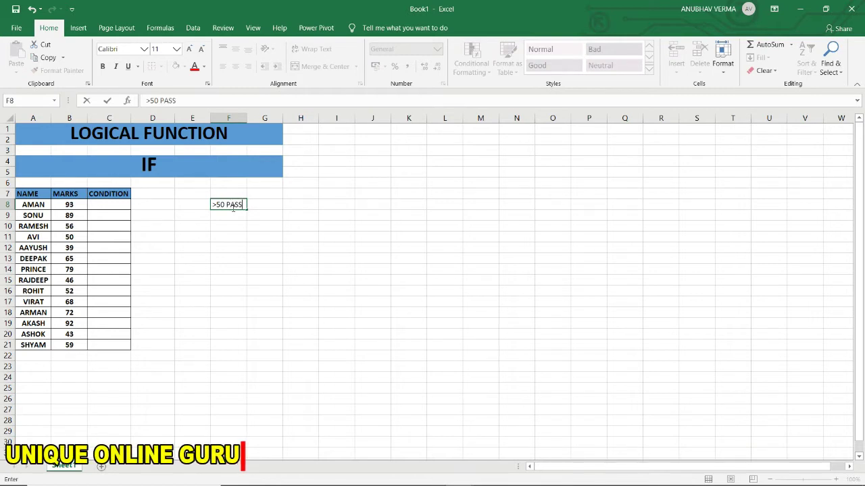
key("Return")
type("<50 ")
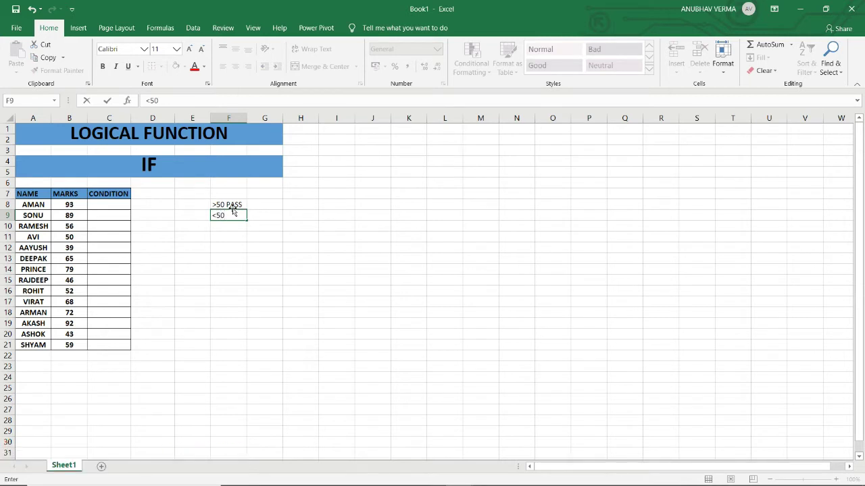
type("FAI")
key("Return")
key("Up")
key("Up")
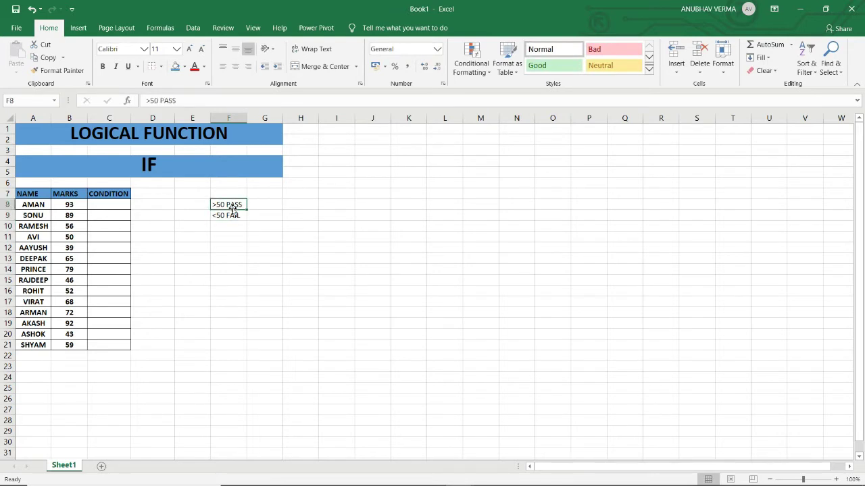
left_click_drag(232, 209, 232, 217)
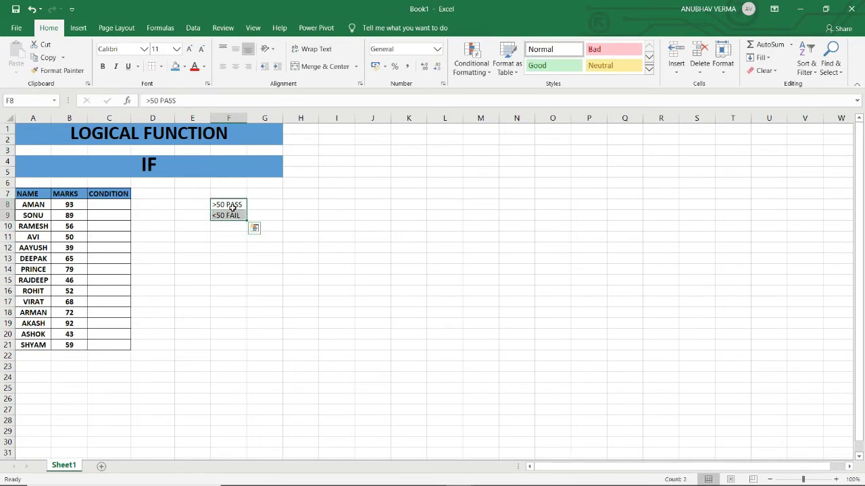
key("ctrl+b")
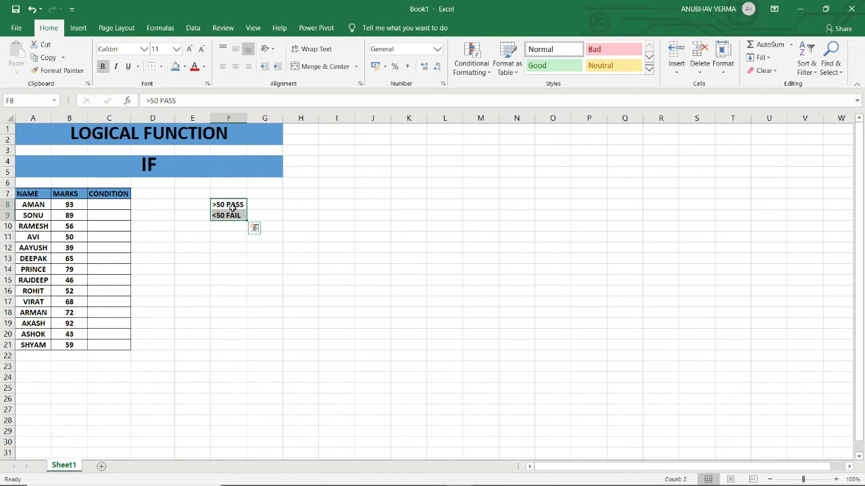
left_click(256, 249)
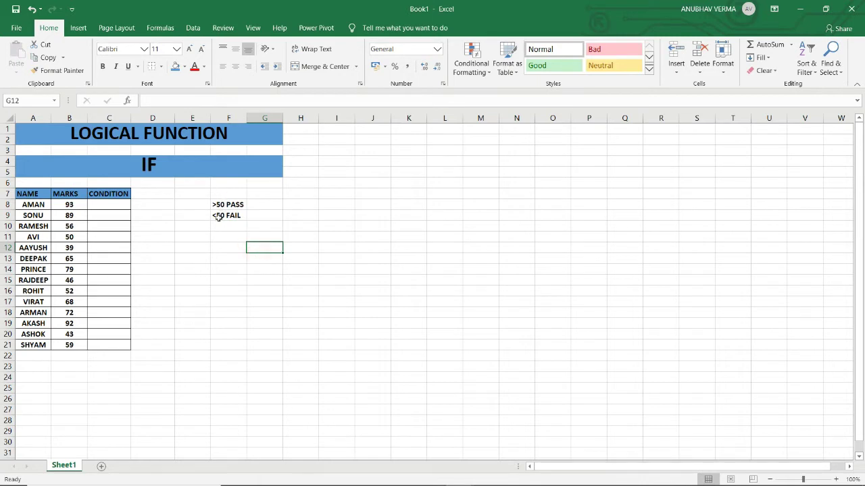
Fill C8:C21 at once with =IF(B8>50,"PASS","FAIL").
left_click(121, 207)
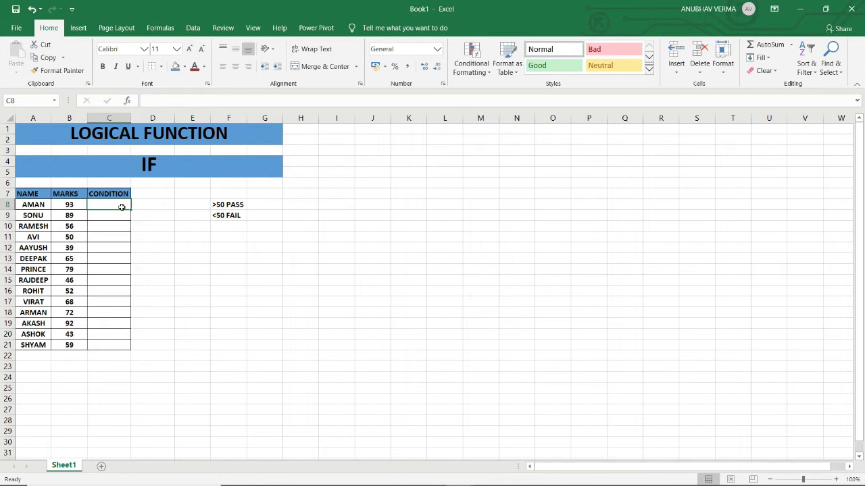
left_click_drag(122, 207, 112, 343)
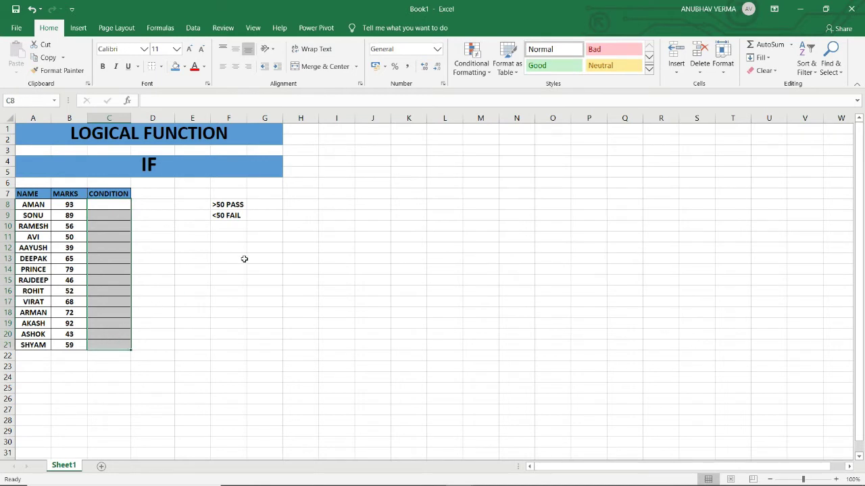
type("=")
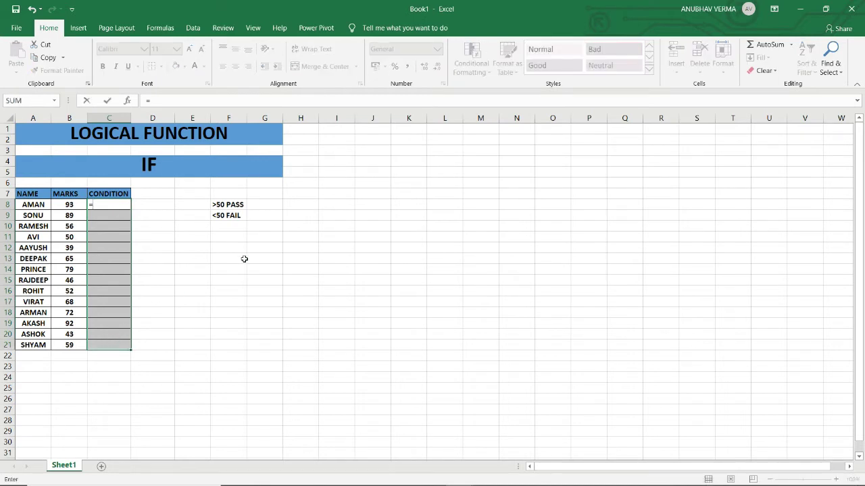
type("IF")
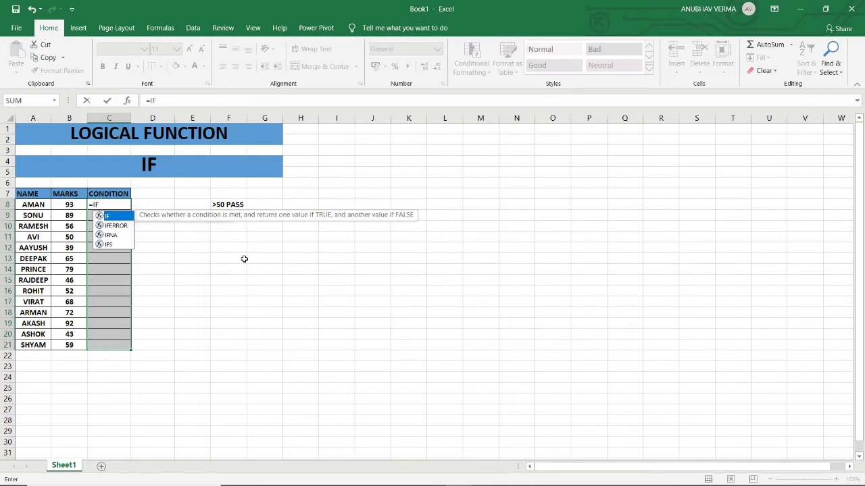
type("(")
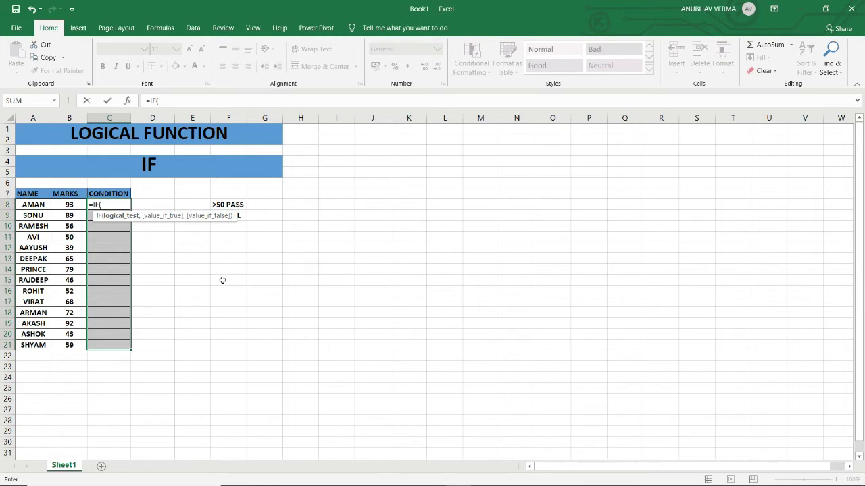
left_click(77, 204)
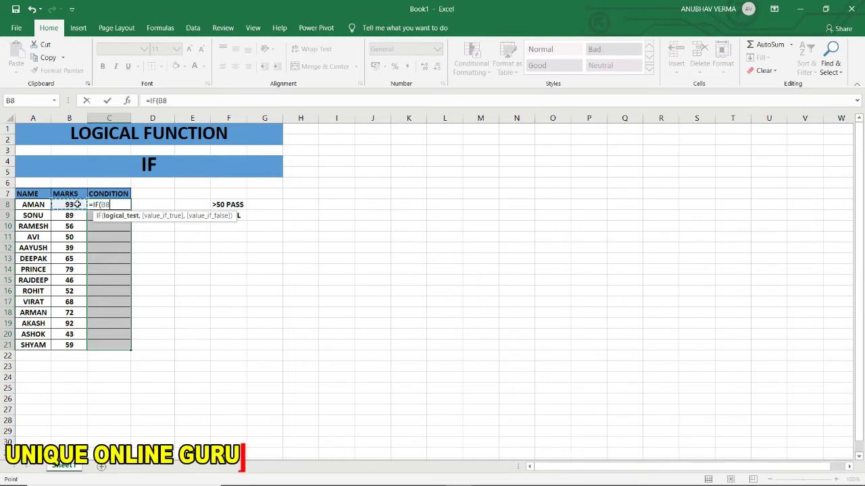
type(">50")
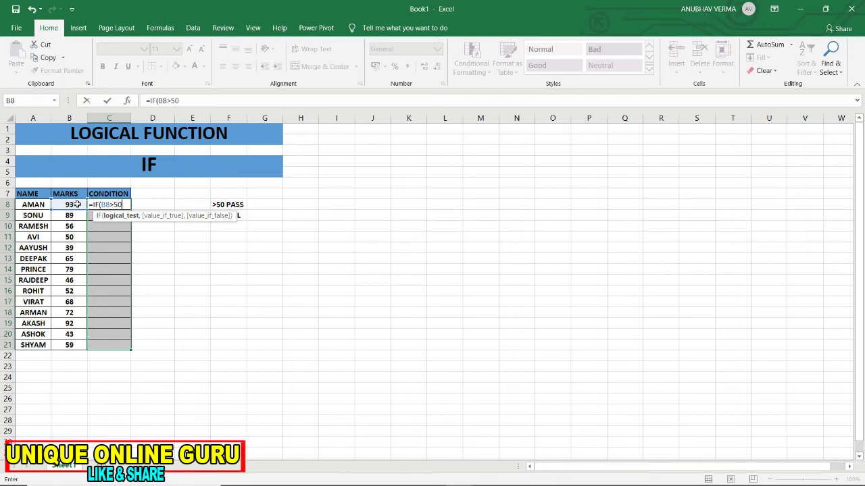
type(",")
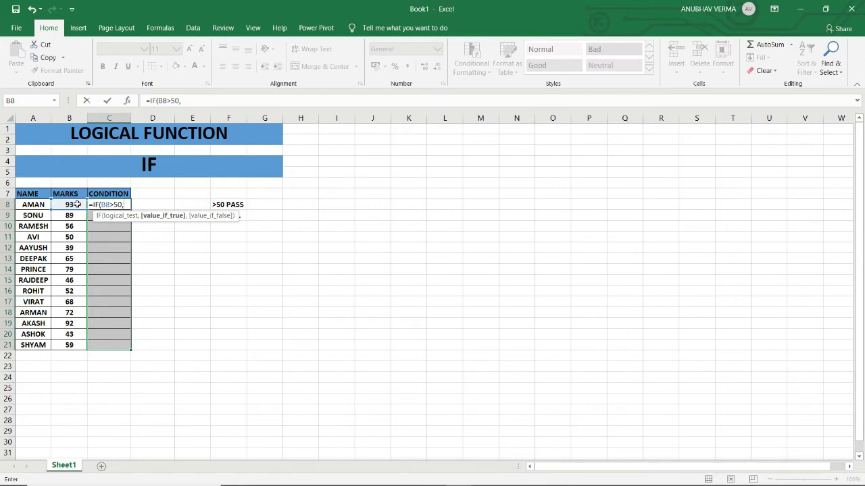
type("\"")
type("PASS\",")
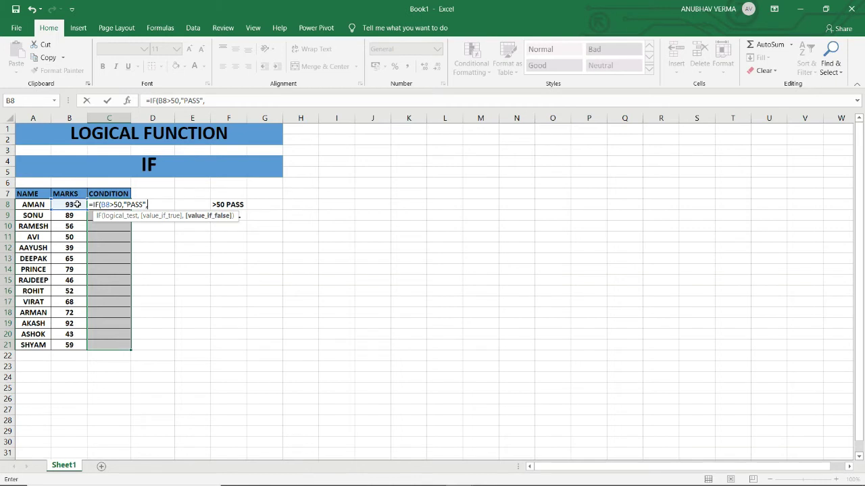
type("\"")
type("FAIL\"")
type(")")
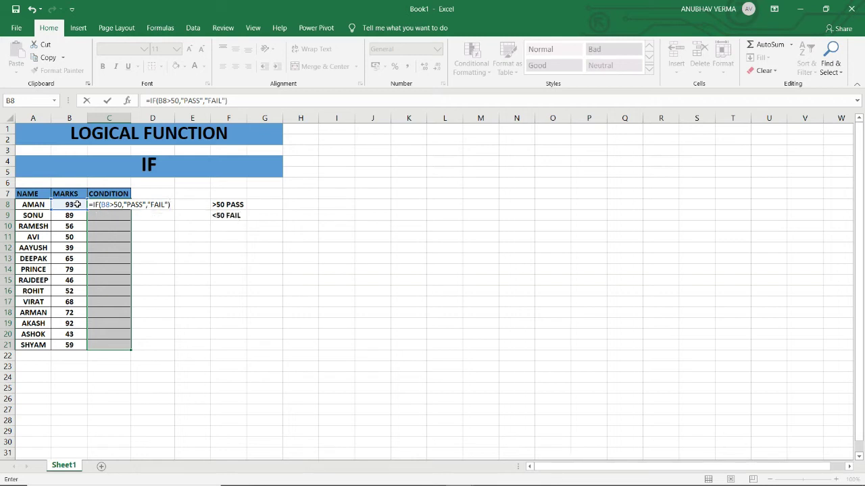
key("ctrl+Return")
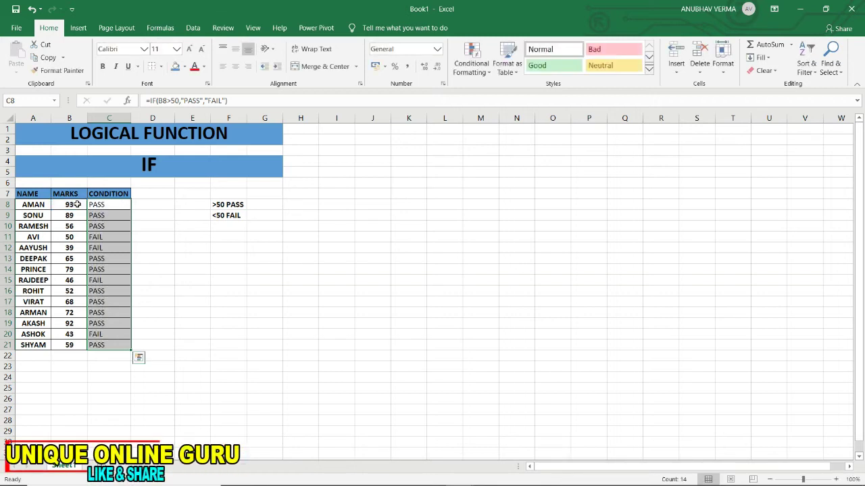
Make the C8:C21 PASS/FAIL results bold and centred, then check C8's formula.
left_click(103, 65)
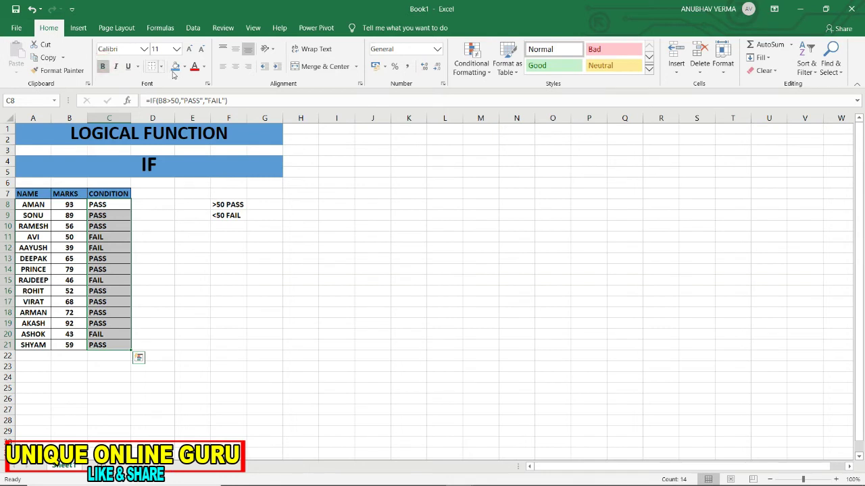
left_click(235, 66)
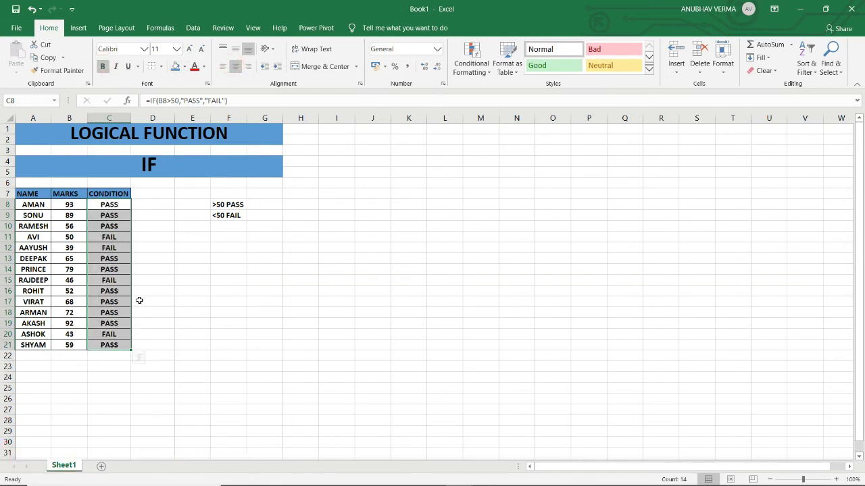
left_click(180, 336)
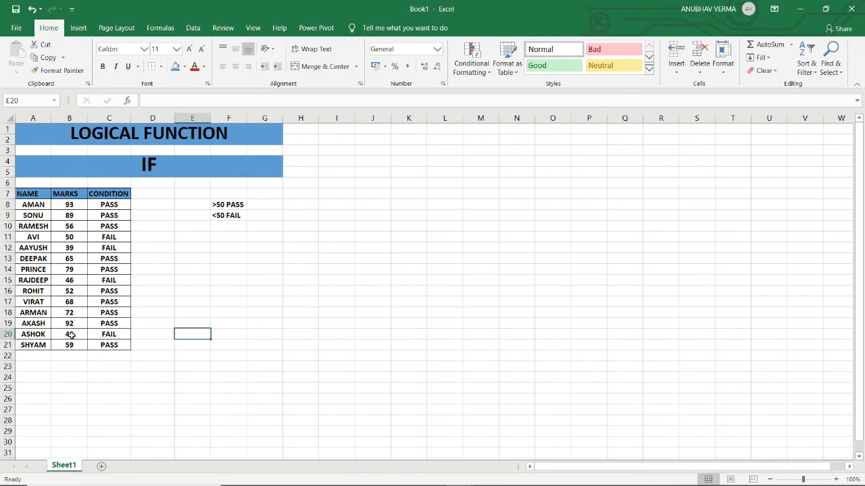
left_click(112, 204)
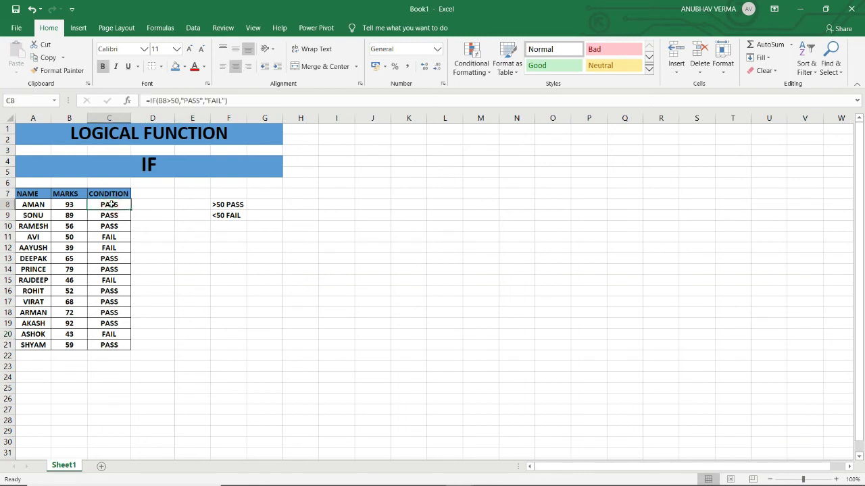
key("ctrl+grave")
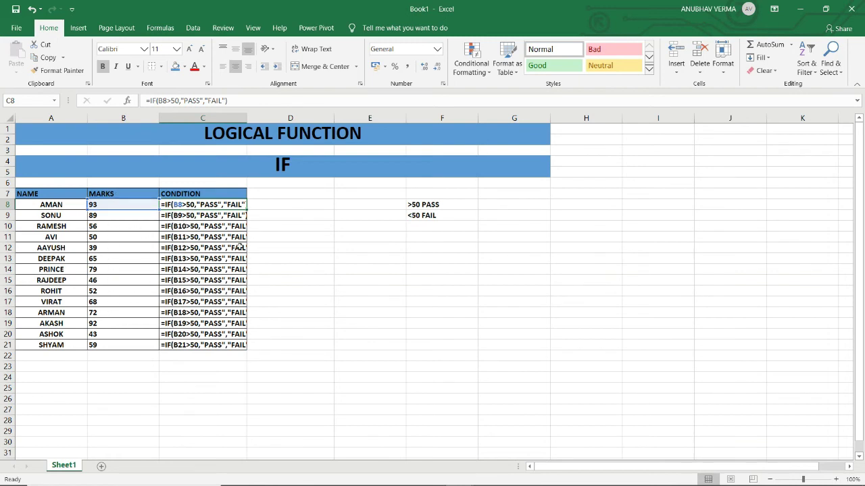
key("ctrl+grave")
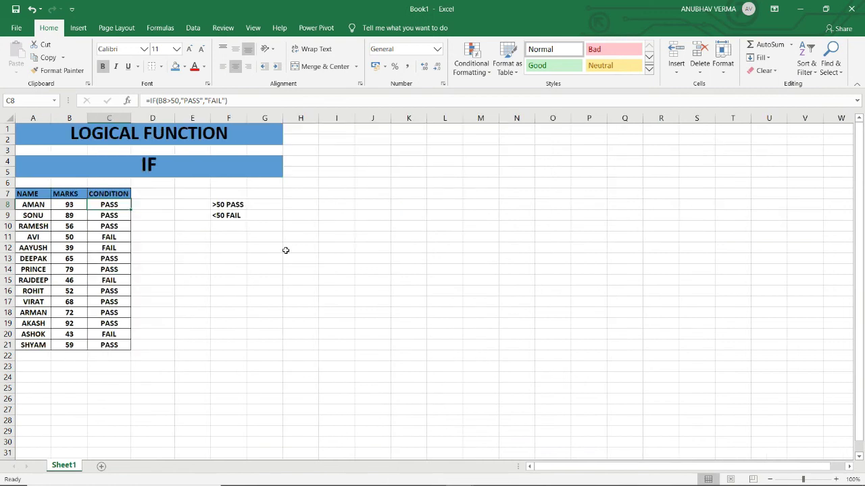